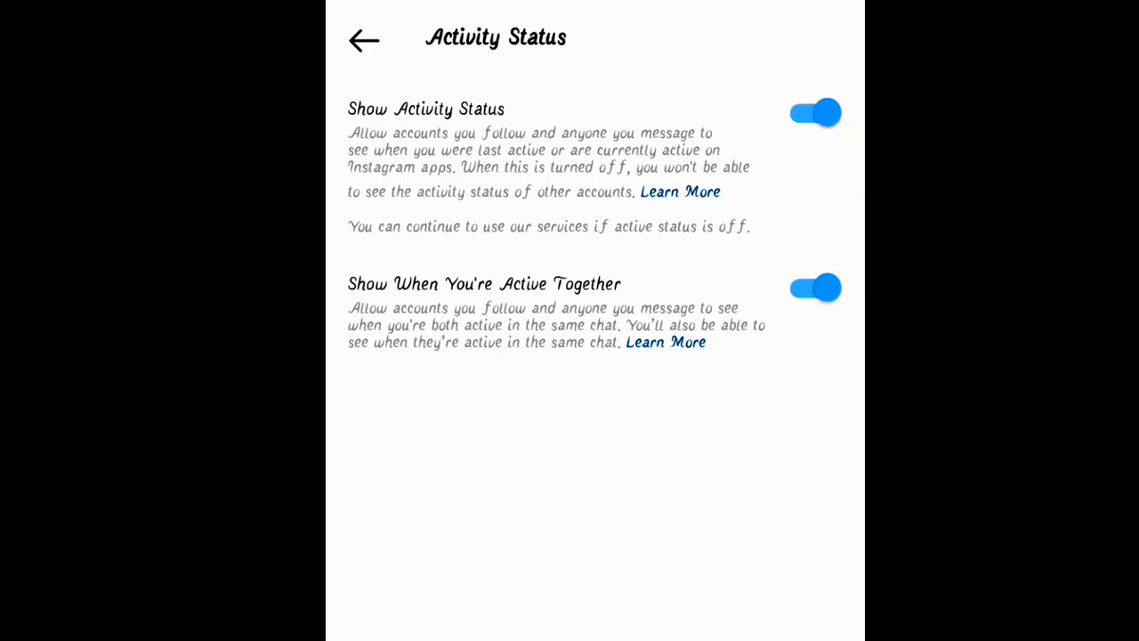
Switch Show Activity Status off, back on, then off again so it ends disabled.
left_click(815, 112)
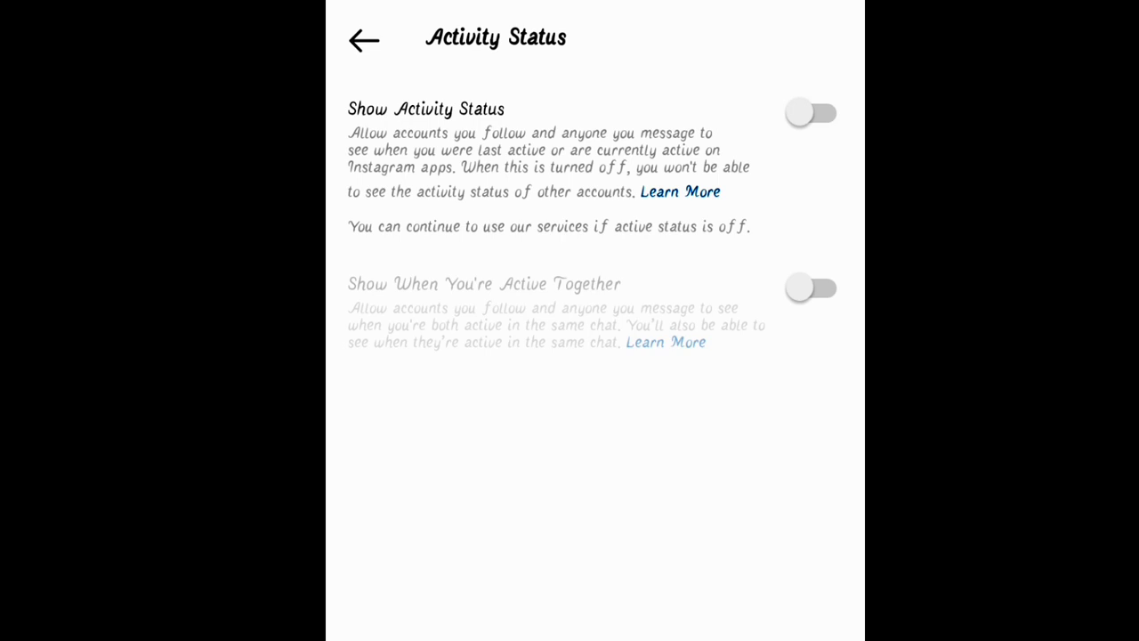
left_click(810, 112)
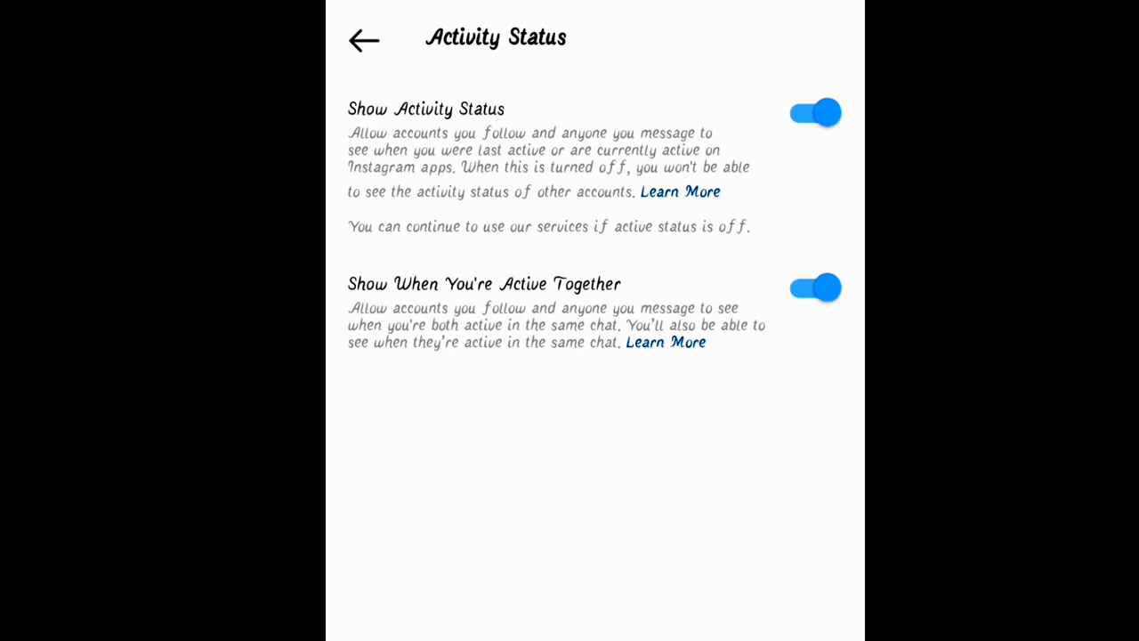
left_click(815, 112)
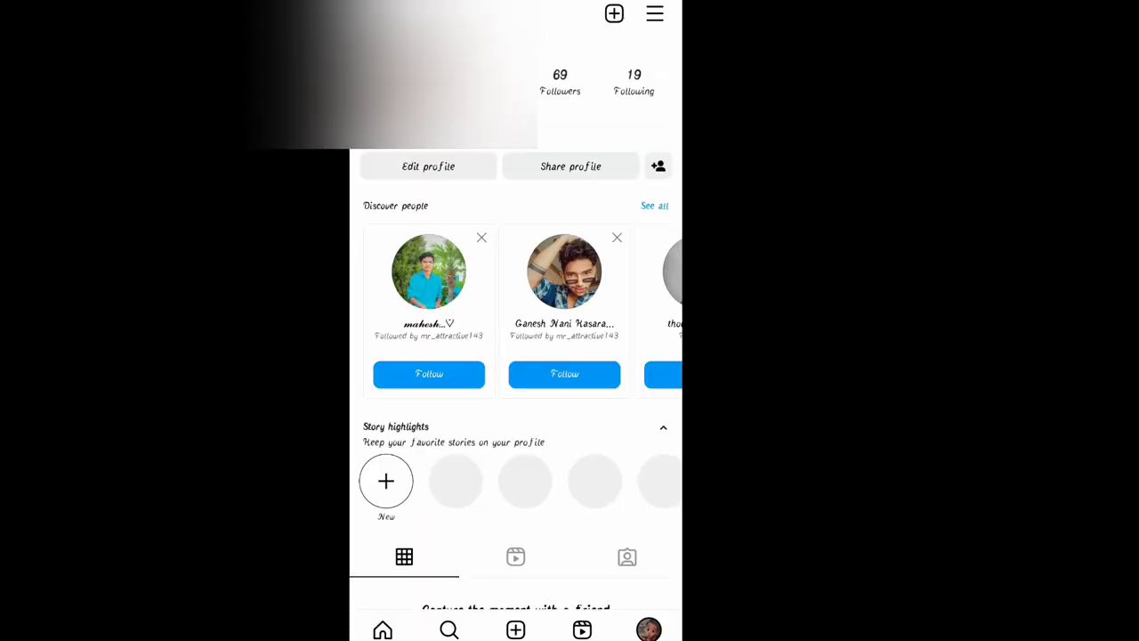
Collapse the Discover people suggestions with the person-add icon beside Share profile.
left_click(658, 166)
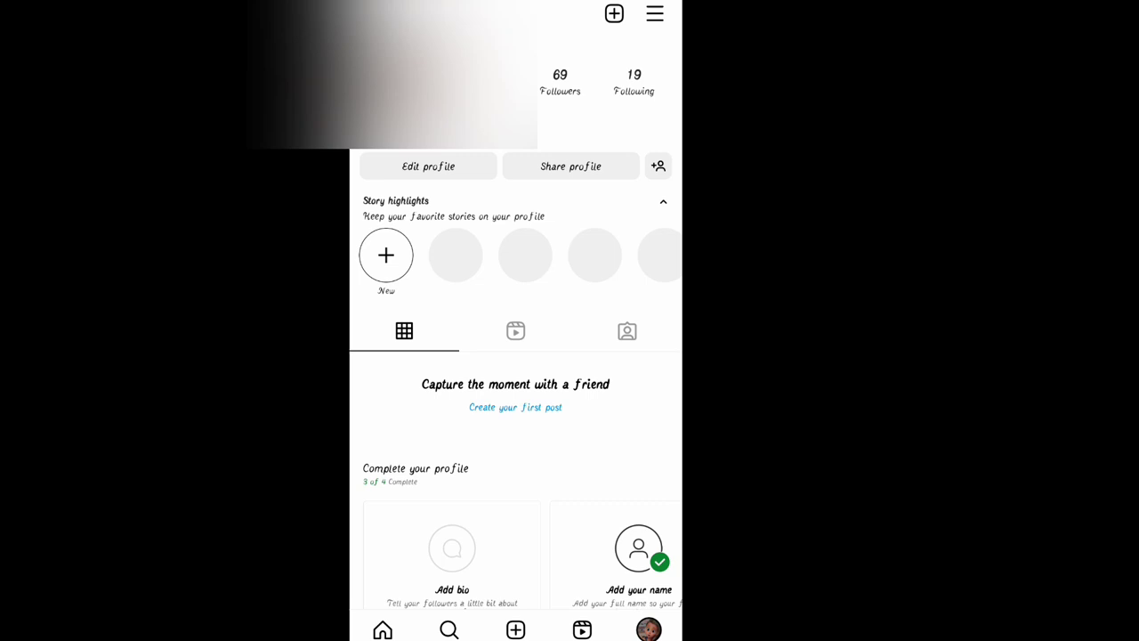
Open the profile's top-right menu listing Settings and privacy, Your activity and Archive.
left_click(655, 14)
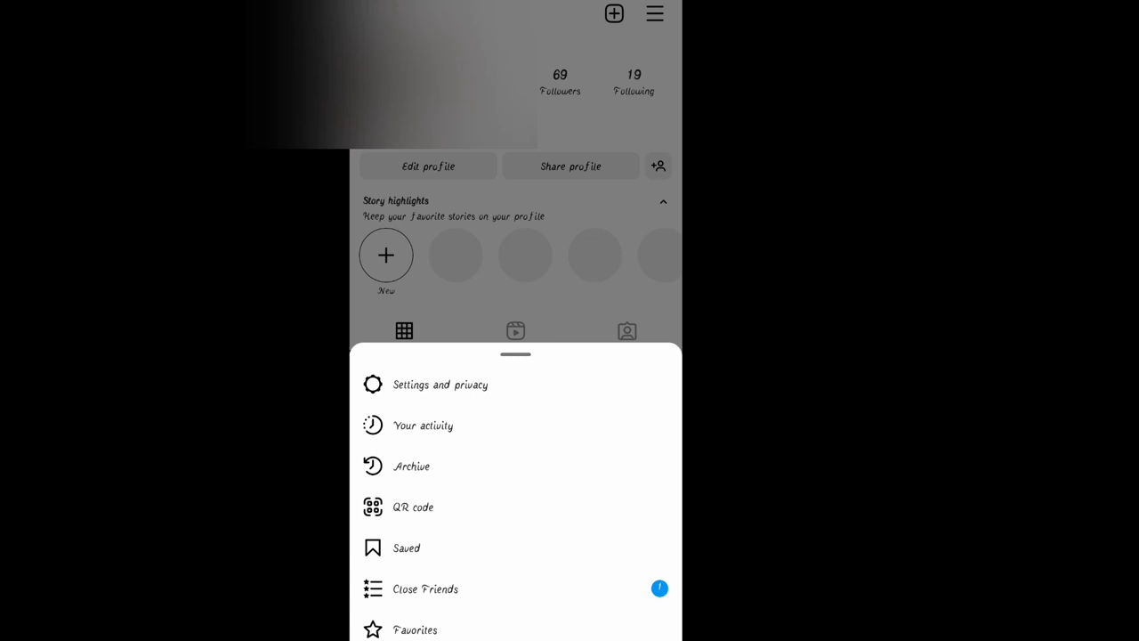
Open Settings and privacy and scroll down through the full options list.
left_click(441, 385)
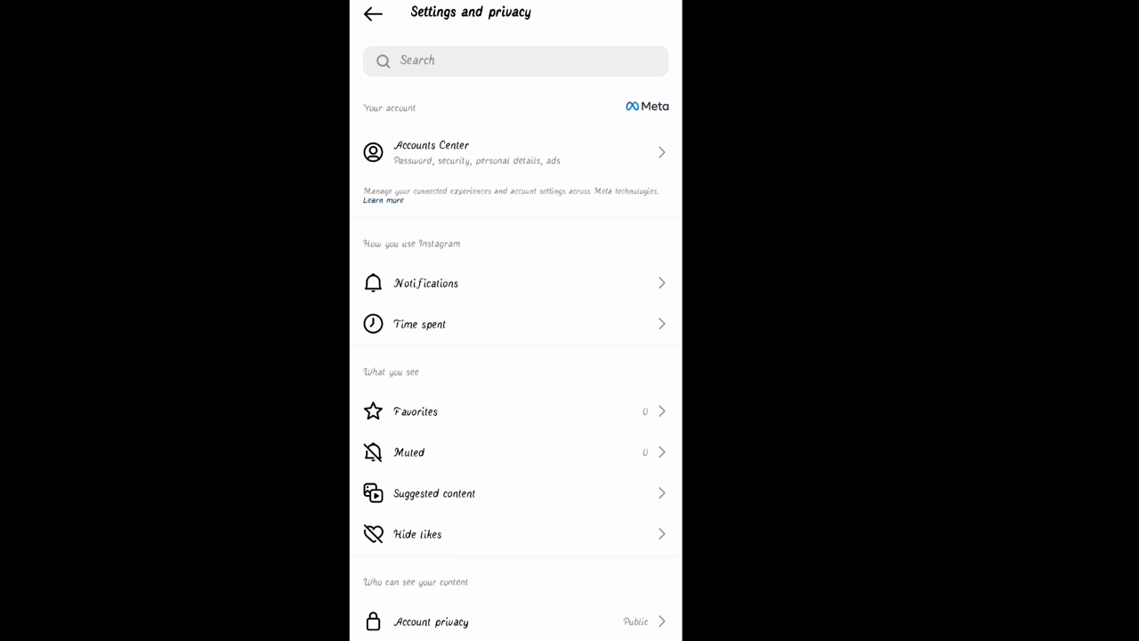
scroll(516, 356, "down", 3)
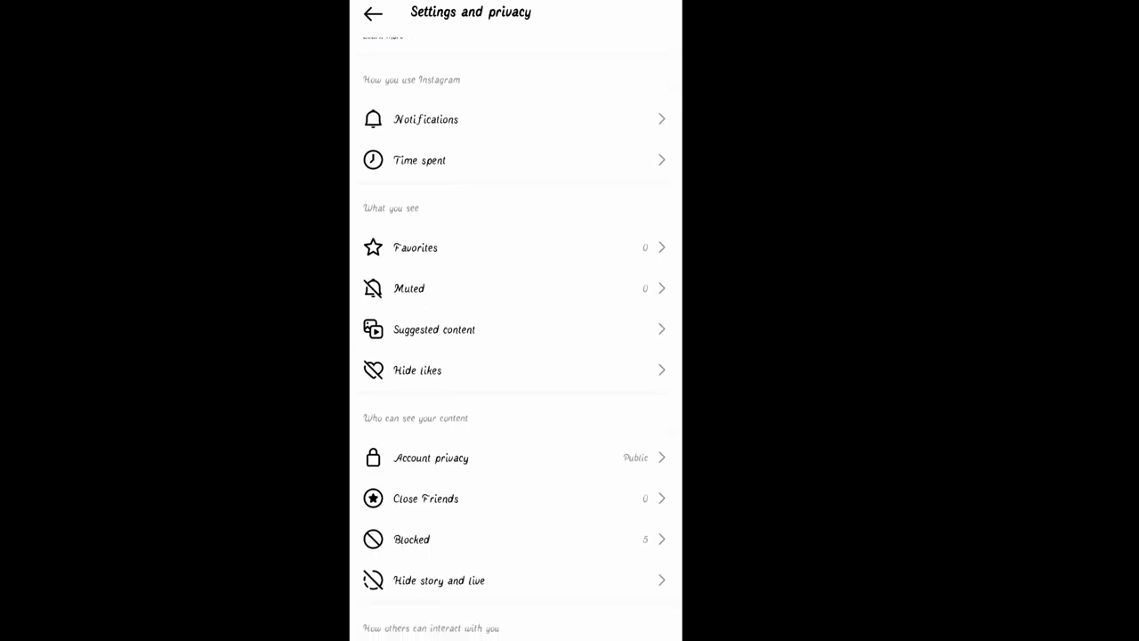
scroll(516, 356, "down", 1)
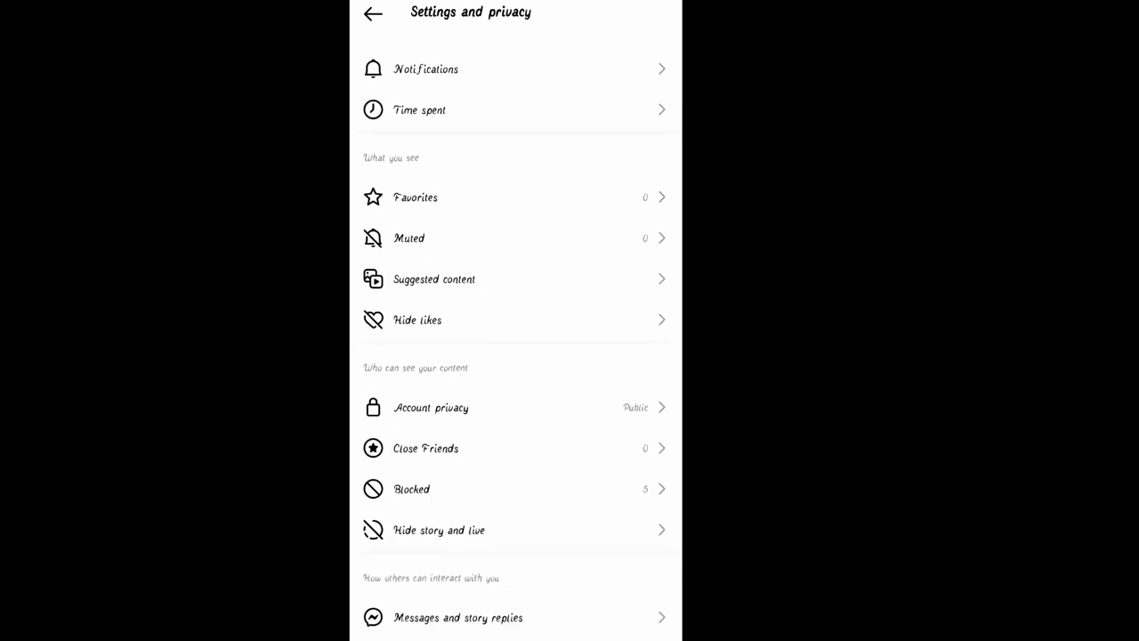
scroll(516, 356, "down", 2)
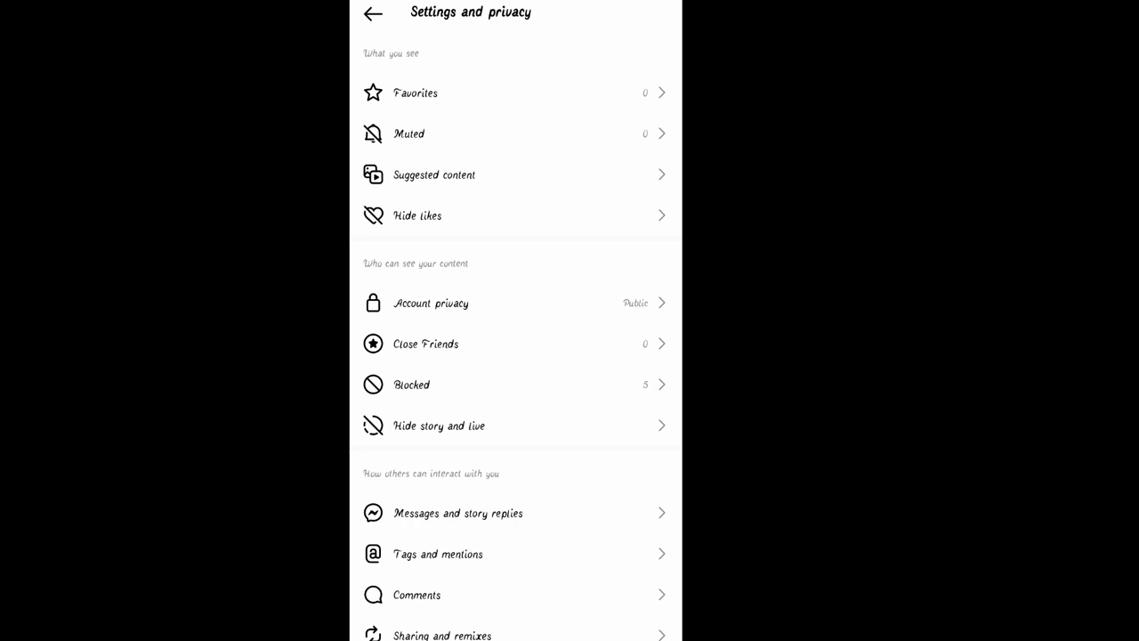
scroll(517, 356, "down", 3)
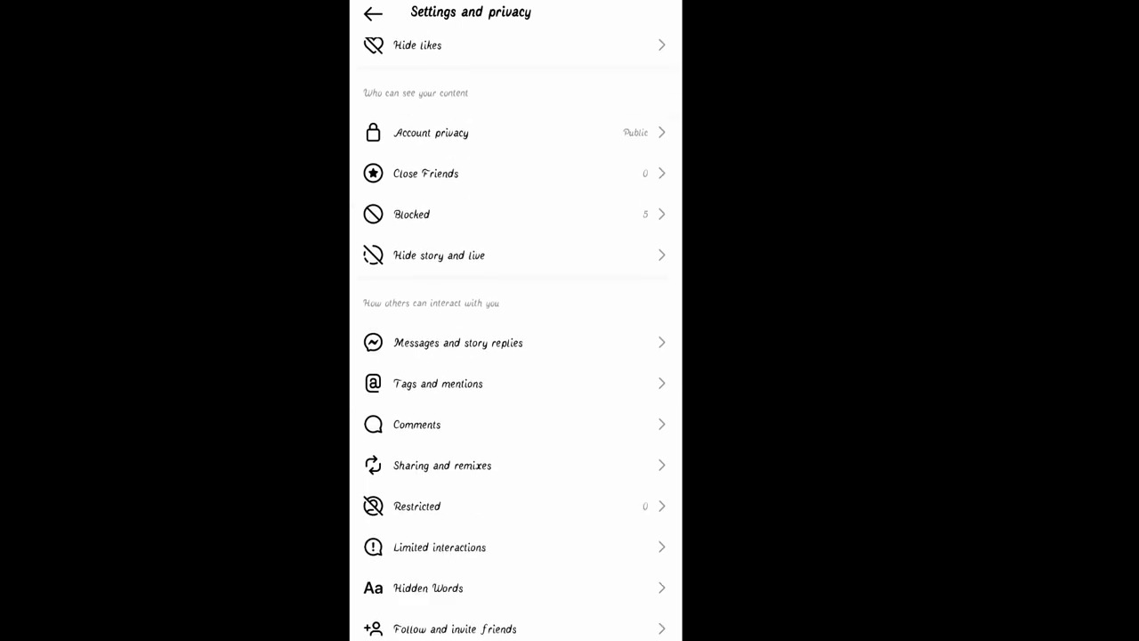
scroll(517, 356, "down", 1)
scroll(516, 356, "down", 2)
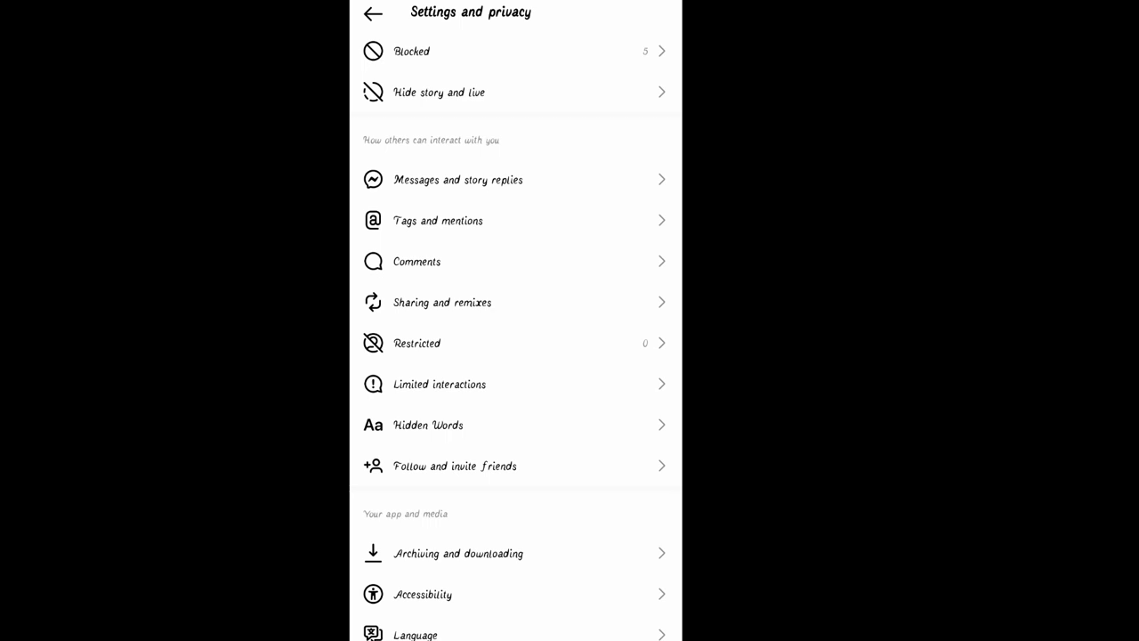
scroll(516, 356, "down", 2)
scroll(516, 356, "down", 1)
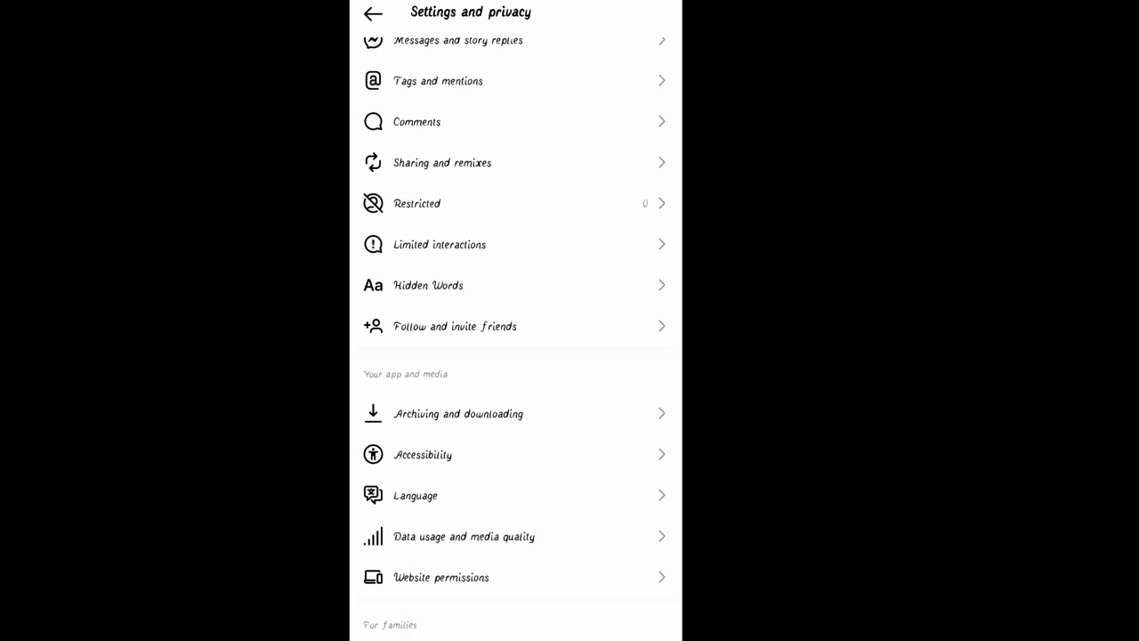
scroll(516, 356, "down", 2)
scroll(516, 356, "down", 2)
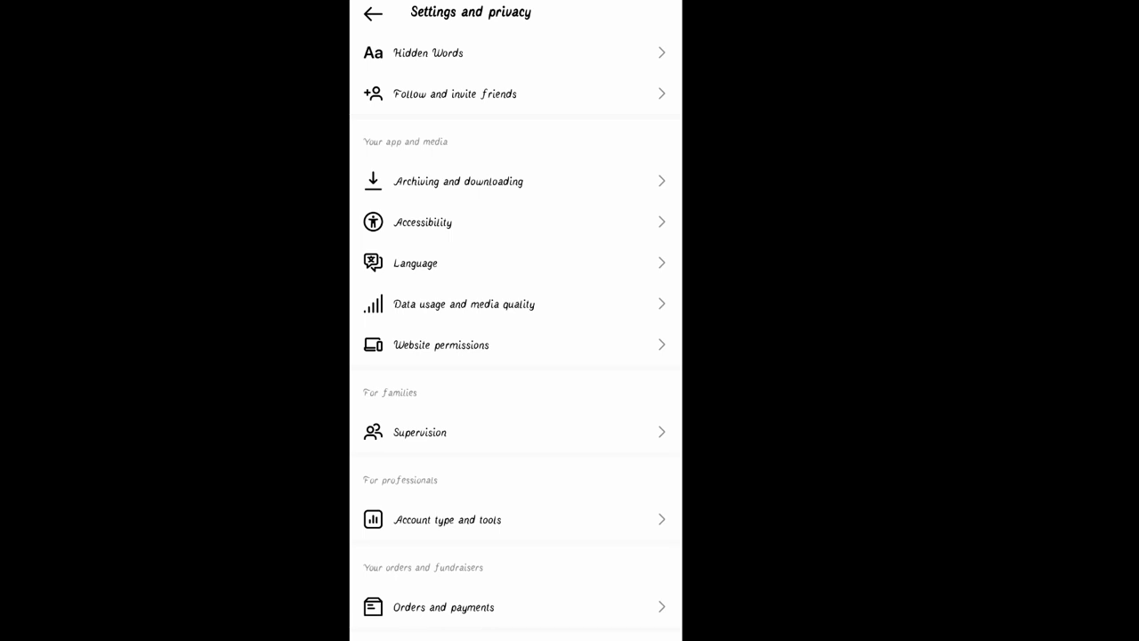
scroll(516, 356, "down", 2)
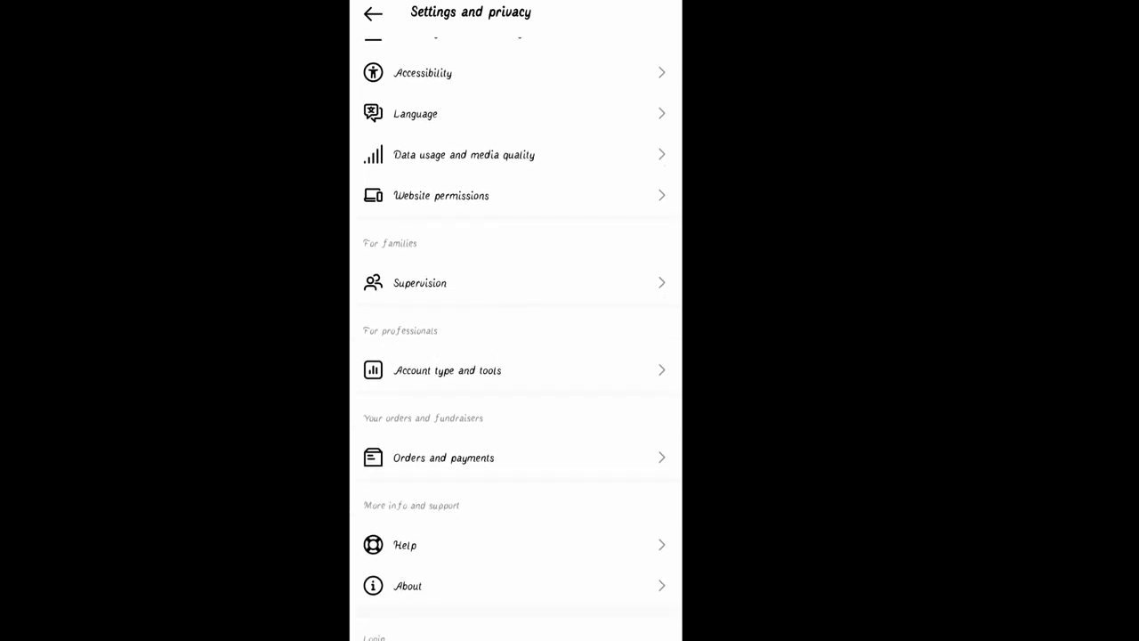
scroll(516, 356, "down", 2)
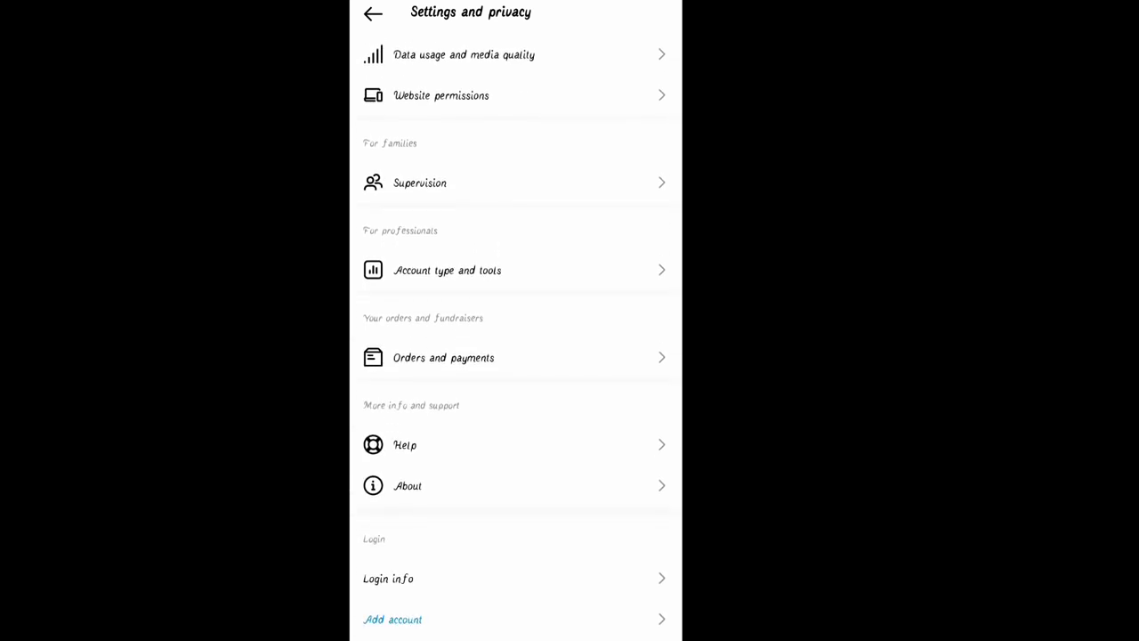
scroll(516, 356, "down", 1)
Scroll back up the settings list, then down again toward the interaction options.
scroll(516, 356, "up", 3)
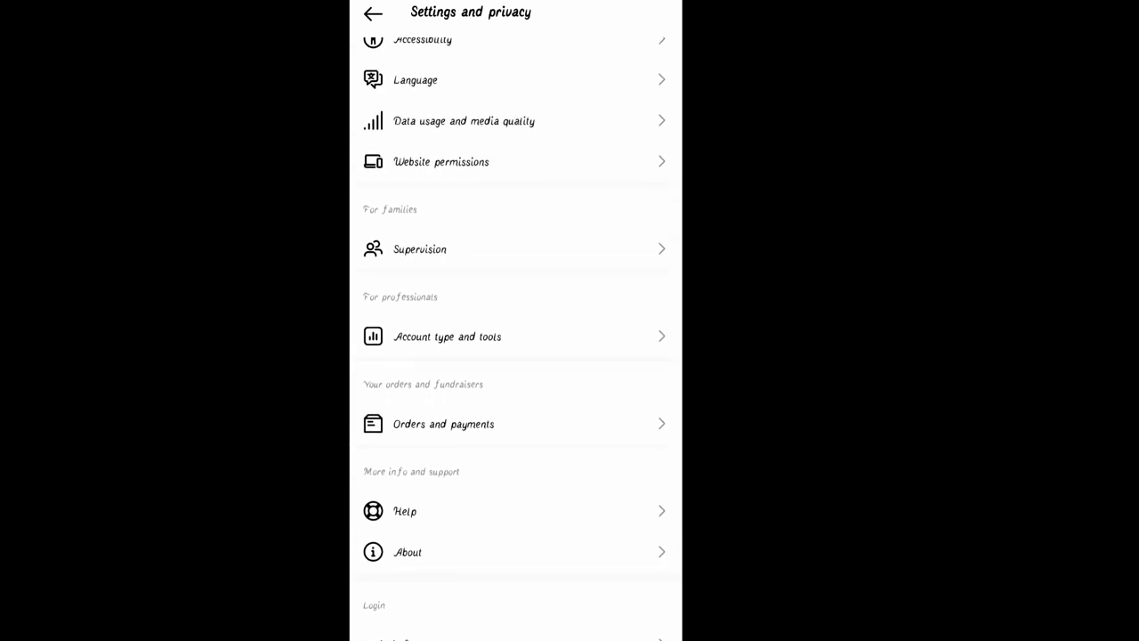
scroll(516, 355, "up", 3)
scroll(517, 355, "up", 1)
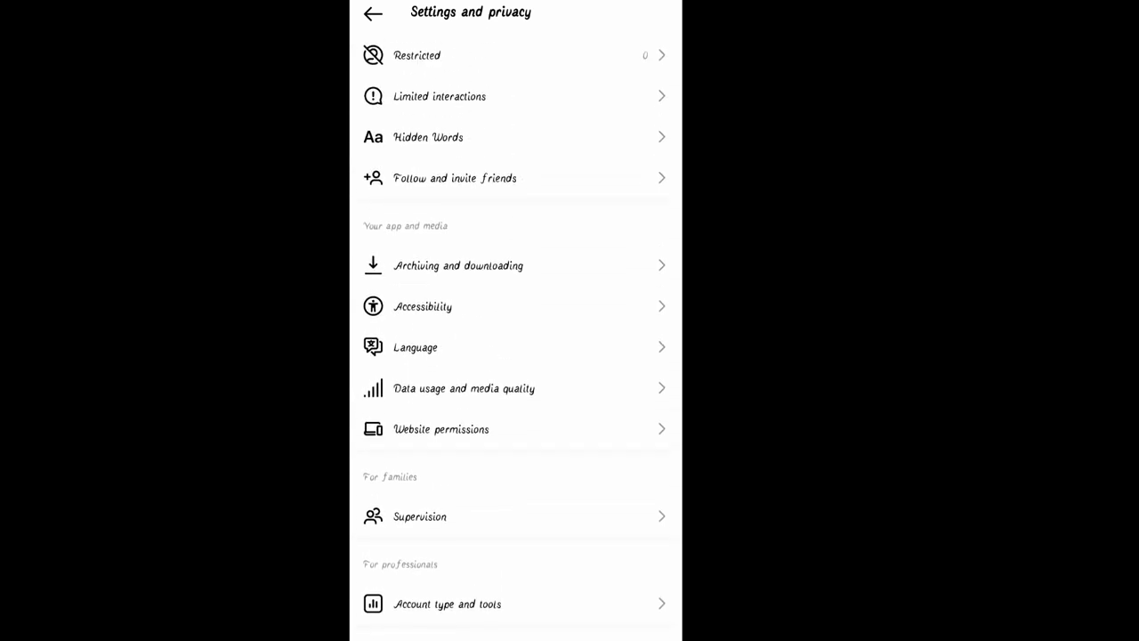
scroll(516, 356, "up", 2)
scroll(516, 356, "up", 2)
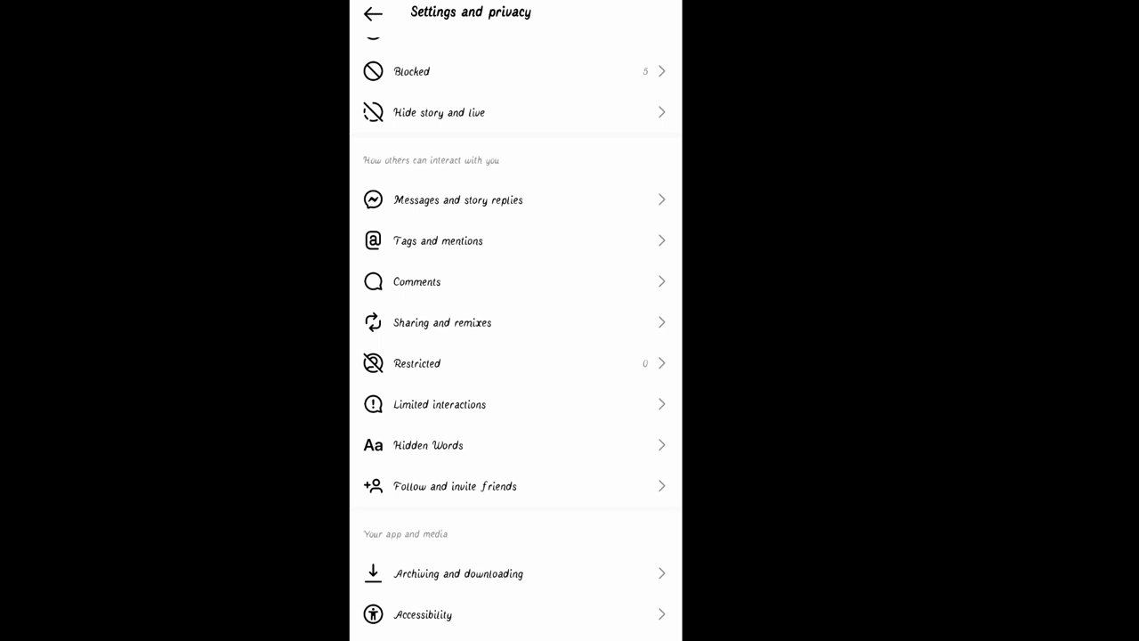
scroll(516, 356, "up", 1)
scroll(516, 356, "up", 1)
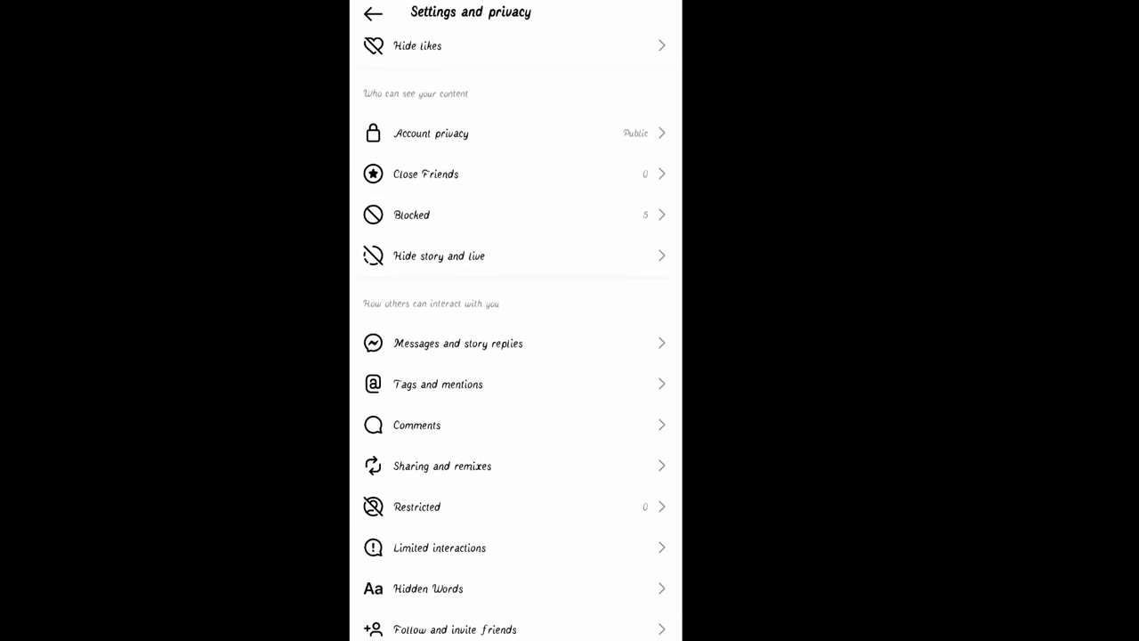
scroll(516, 356, "up", 1)
scroll(516, 356, "up", 1)
scroll(516, 356, "up", 1)
scroll(516, 356, "up", 1)
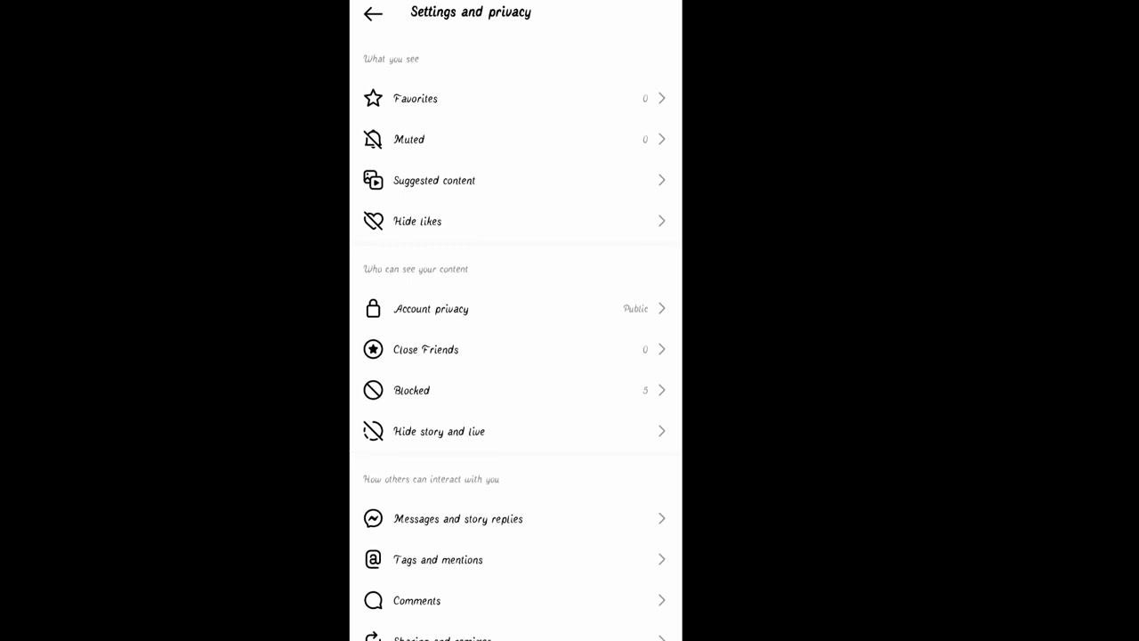
scroll(516, 356, "down", 1)
scroll(517, 356, "down", 1)
scroll(516, 356, "down", 1)
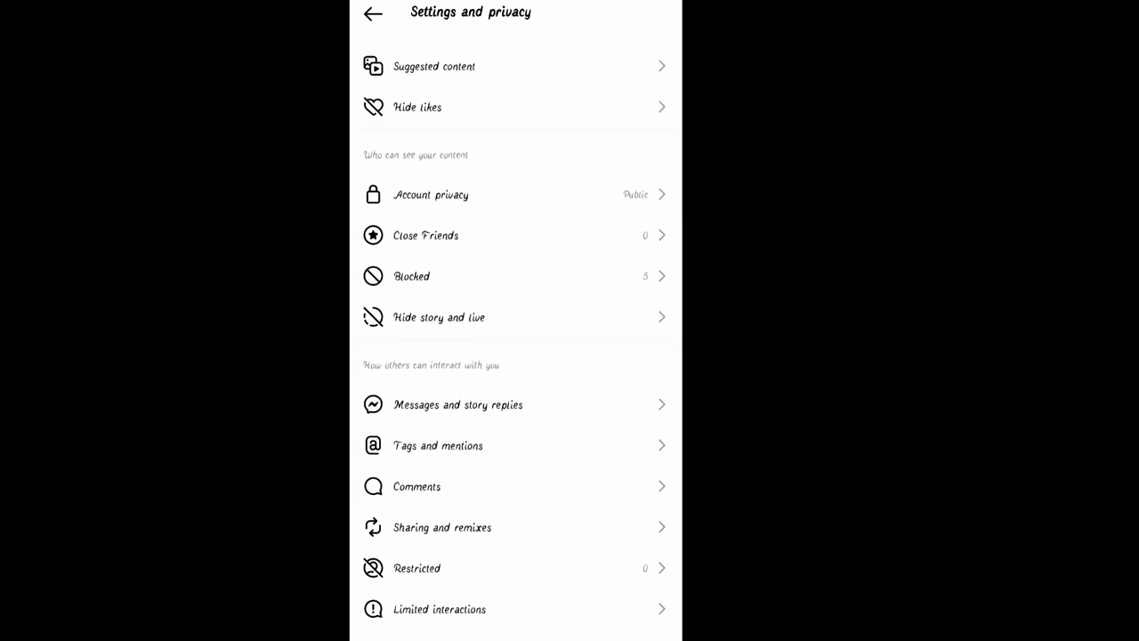
scroll(516, 356, "down", 1)
scroll(516, 356, "down", 1)
Open Messages and story replies under How others can interact with you.
scroll(516, 356, "down", 1)
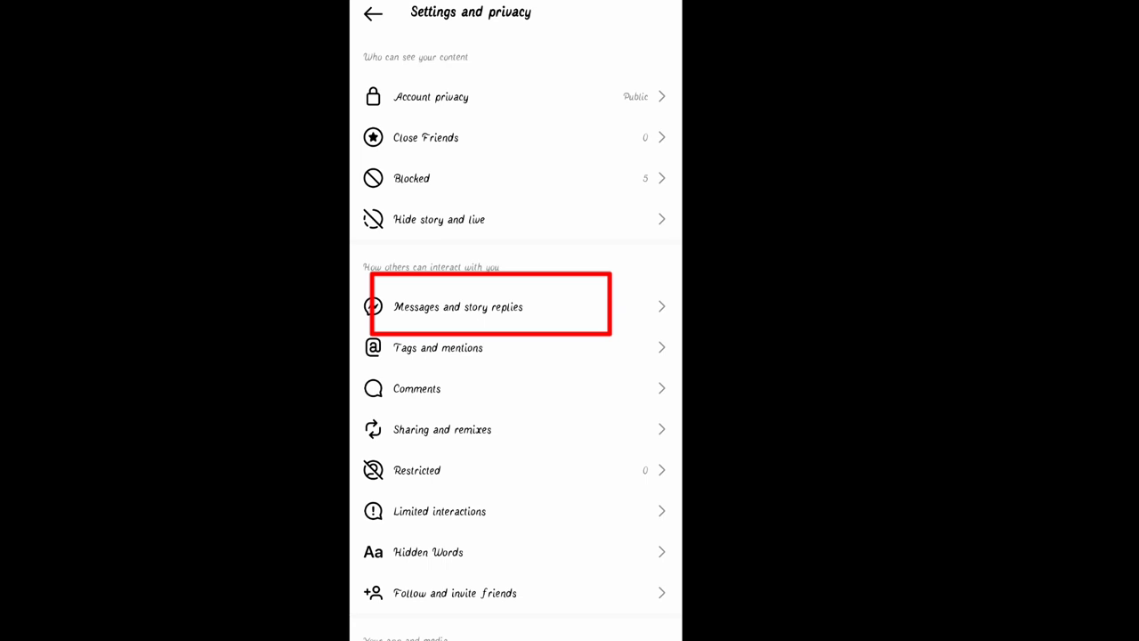
left_click(459, 306)
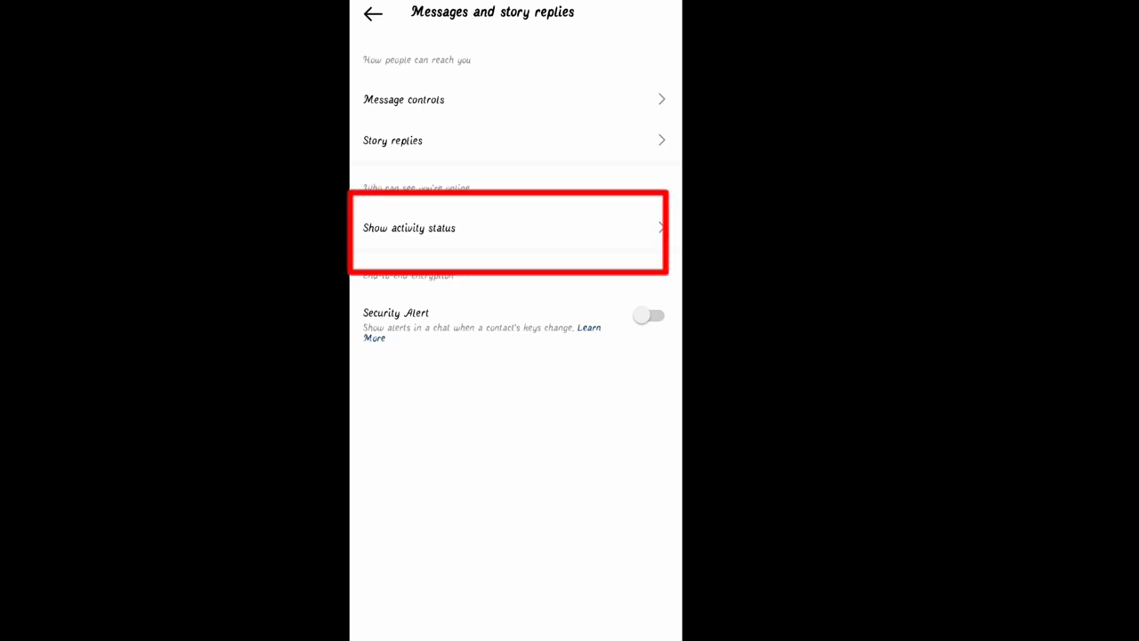
left_click(410, 228)
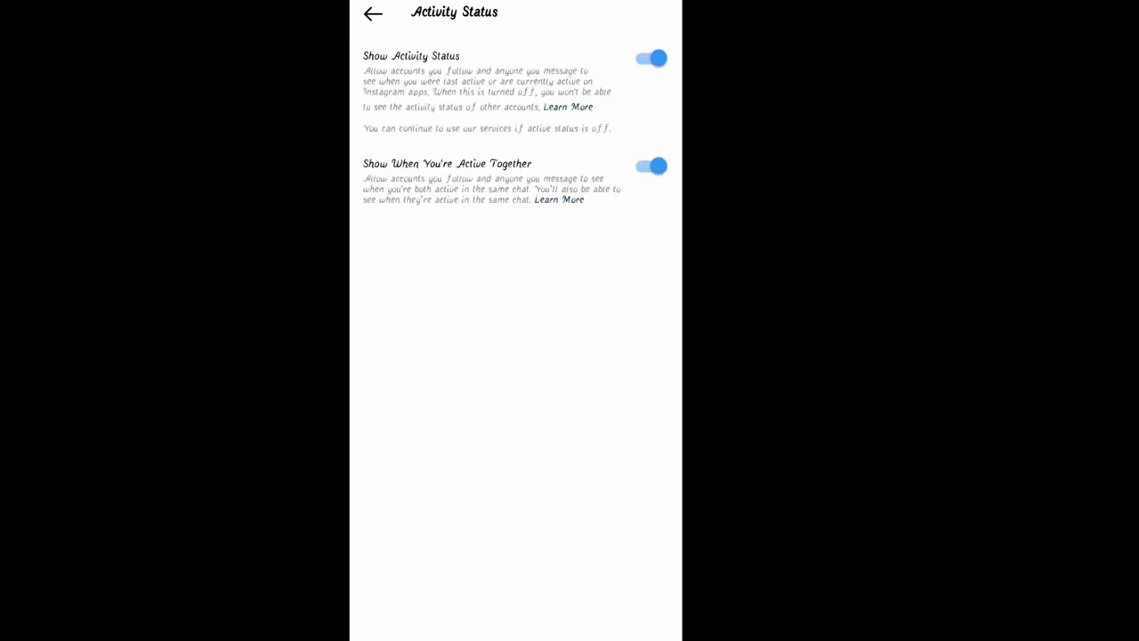